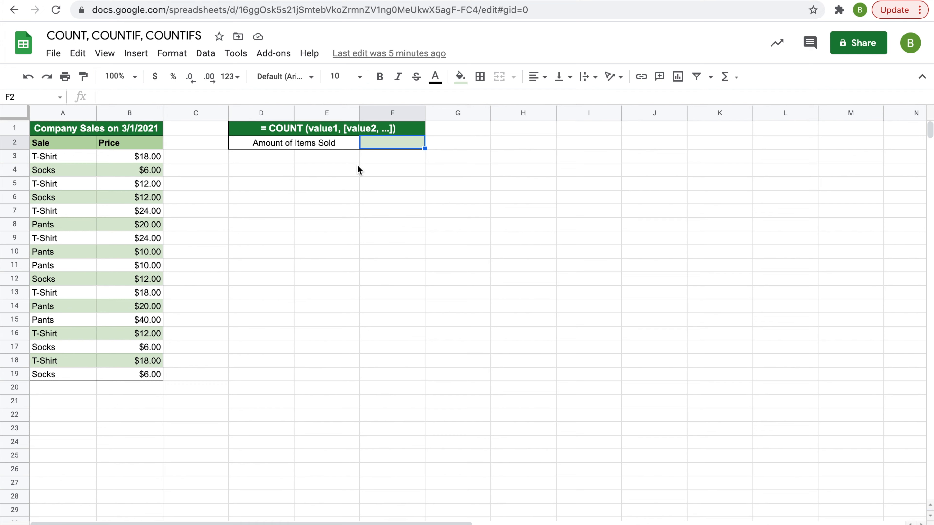
- Enter a COUNT formula over the price range B3:B19 in cell F2, beside Amount of Items Sold
{"action": "left_click_drag", "start_coordinate": [157, 158], "coordinate": [146, 376]}
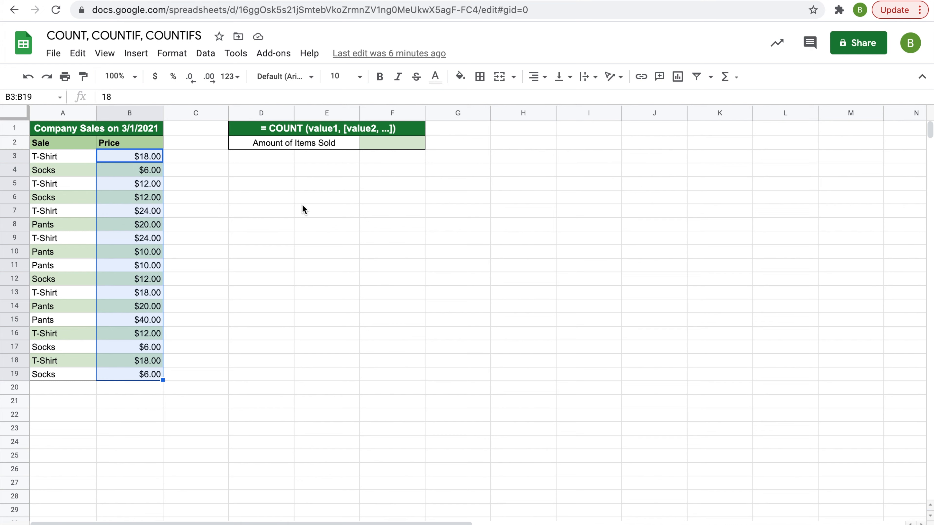
{"action": "left_click", "coordinate": [287, 216]}
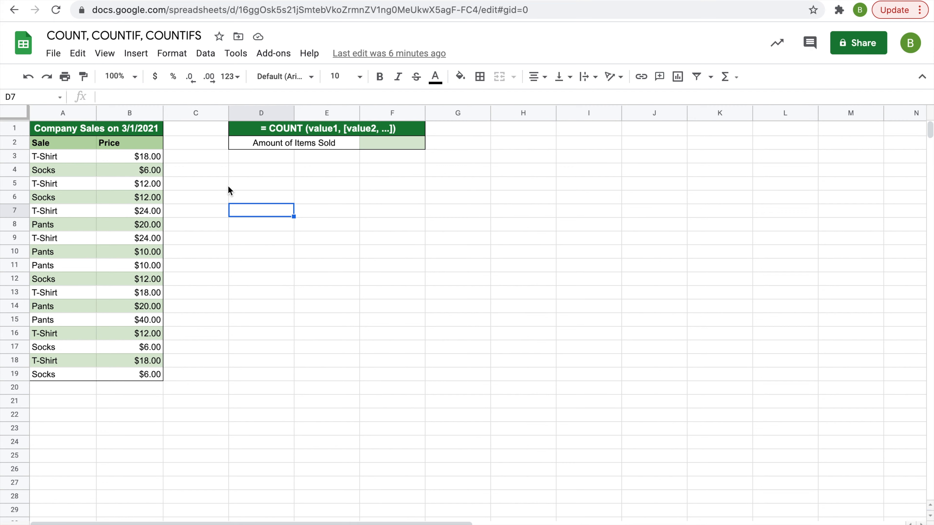
{"action": "left_click", "coordinate": [413, 143]}
{"action": "type", "text": "="}
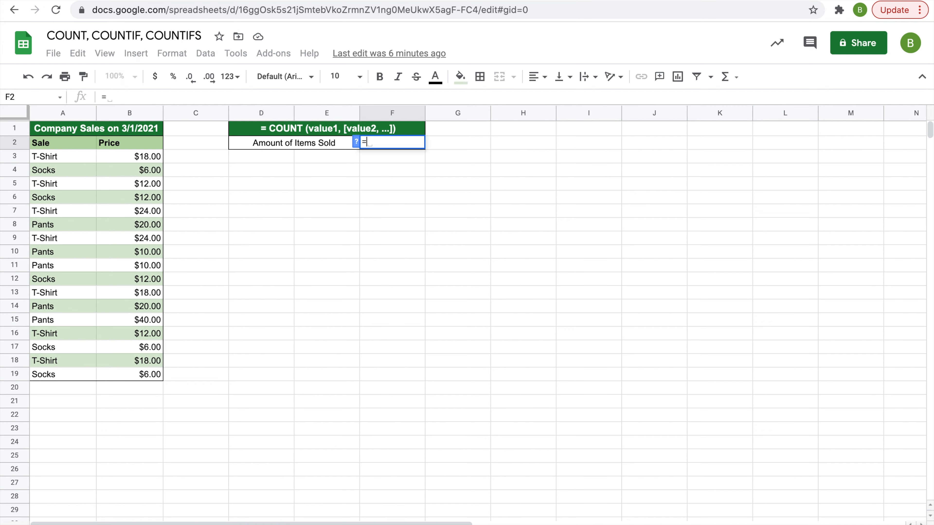
{"action": "type", "text": "COUNT("}
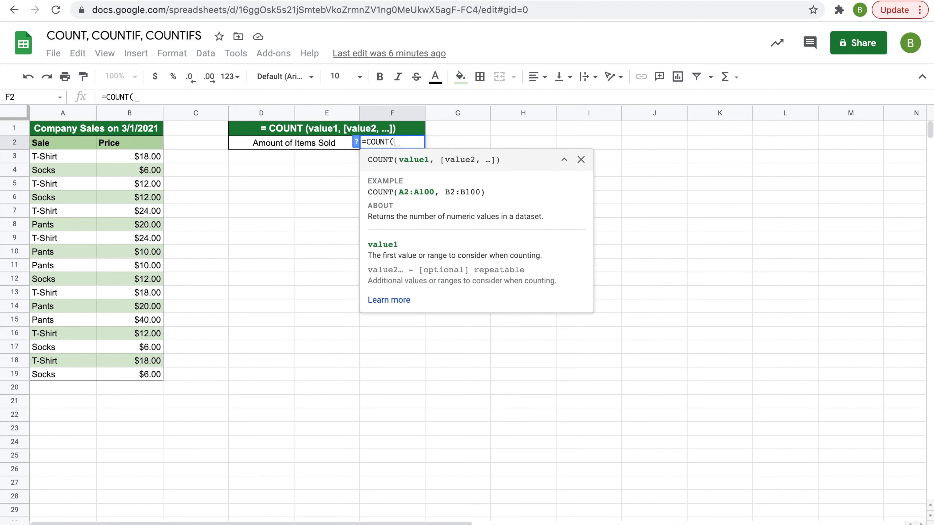
{"action": "left_click_drag", "start_coordinate": [137, 155], "coordinate": [157, 376]}
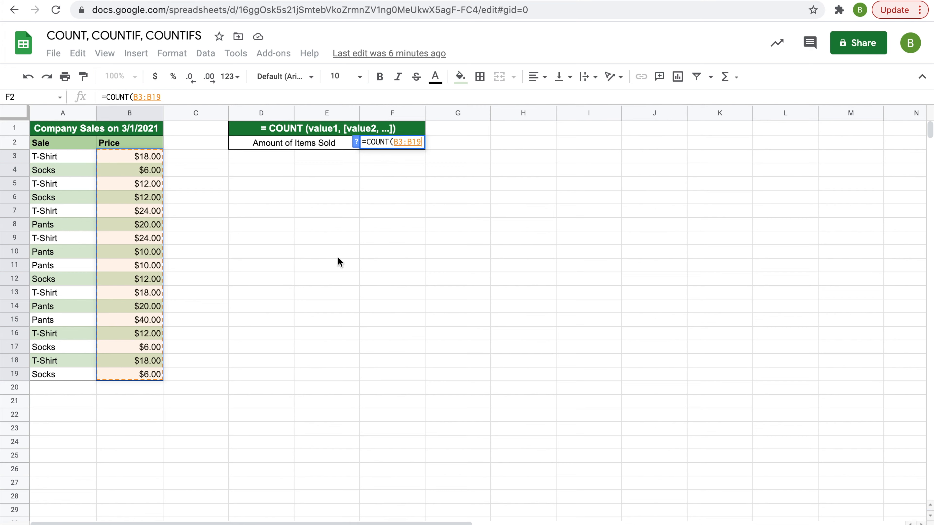
{"action": "key", "text": "Return"}
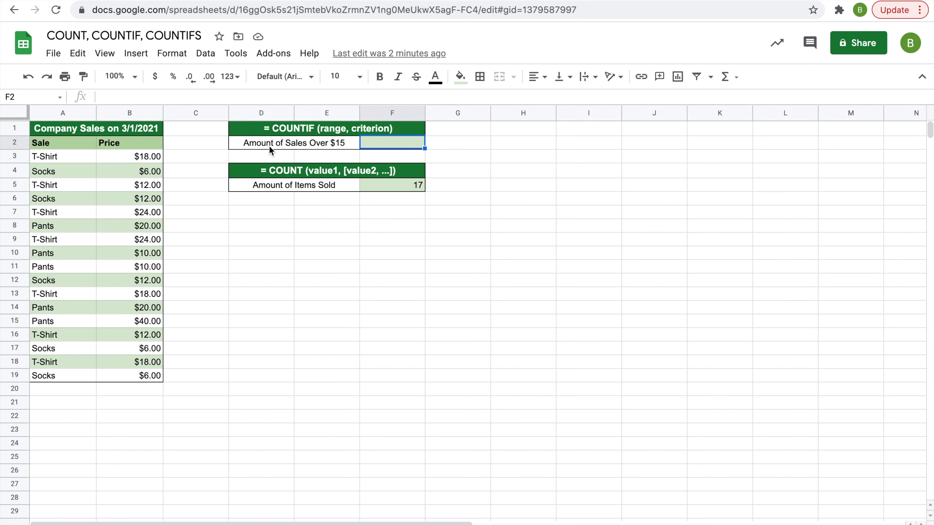
- Enter a COUNTIF formula in F2, beside Amount of Sales Over $15, using range B3:B19 and criterion ">15"
{"action": "left_click_drag", "start_coordinate": [160, 160], "coordinate": [159, 377]}
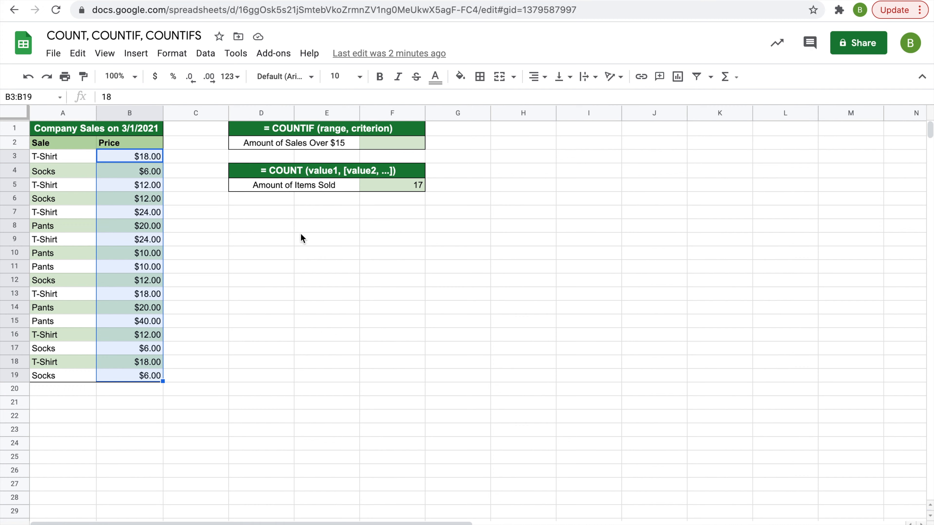
{"action": "left_click", "coordinate": [382, 144]}
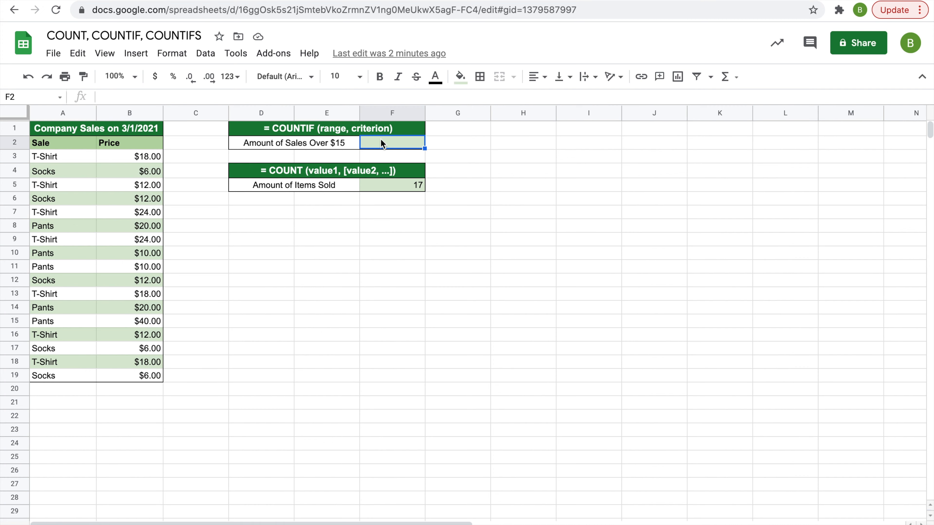
{"action": "type", "text": "="}
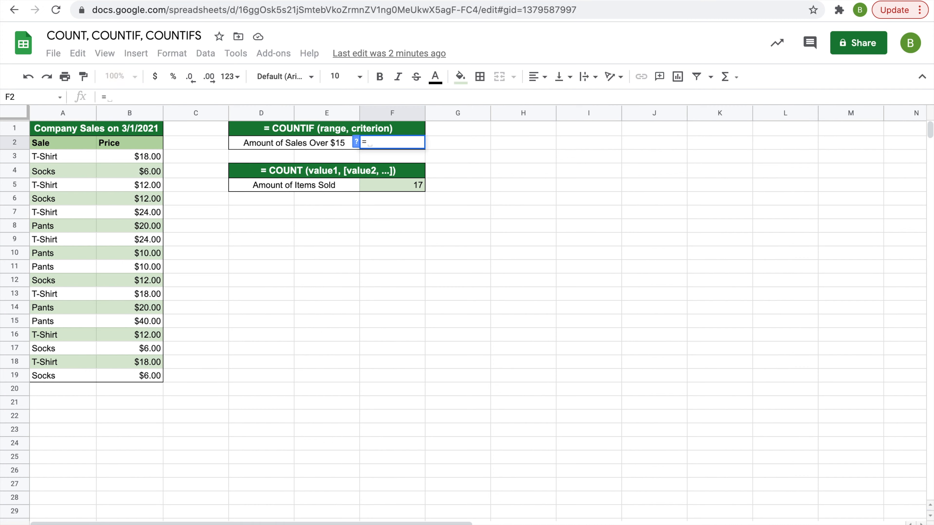
{"action": "type", "text": "COUNT"}
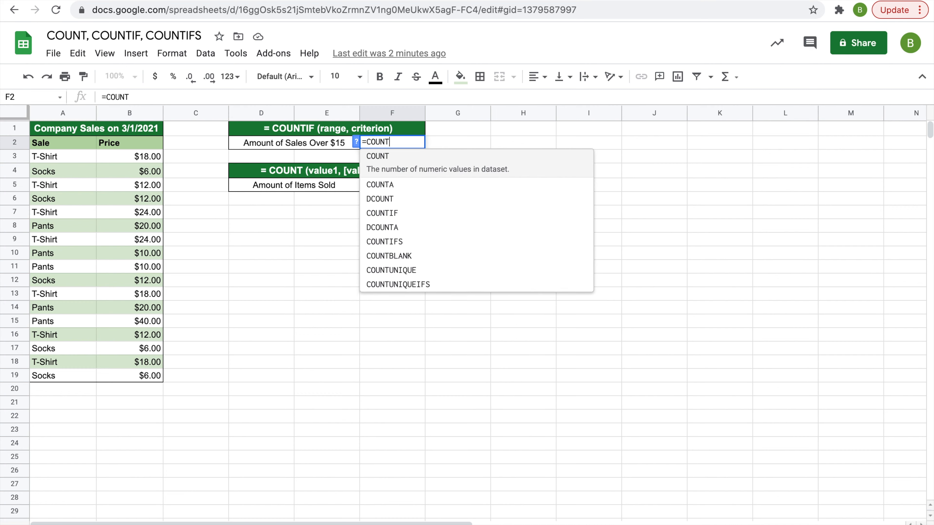
{"action": "type", "text": "IF"}
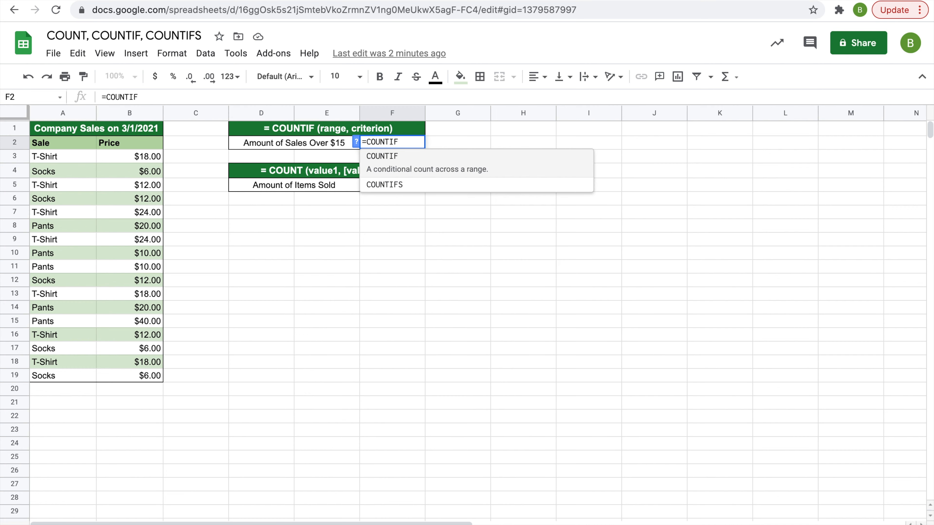
{"action": "type", "text": "("}
{"action": "left_click", "coordinate": [147, 157]}
{"action": "left_click_drag", "start_coordinate": [147, 158], "coordinate": [138, 376]}
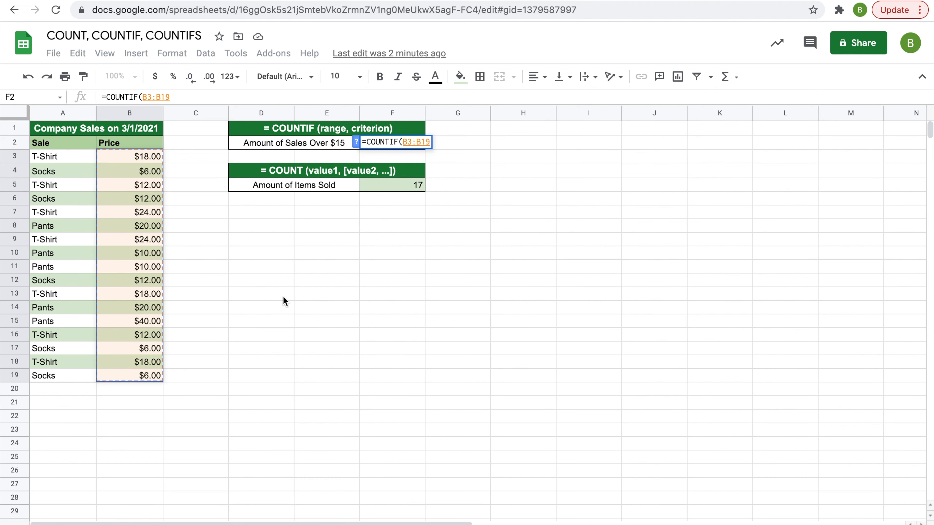
{"action": "type", "text": ", "}
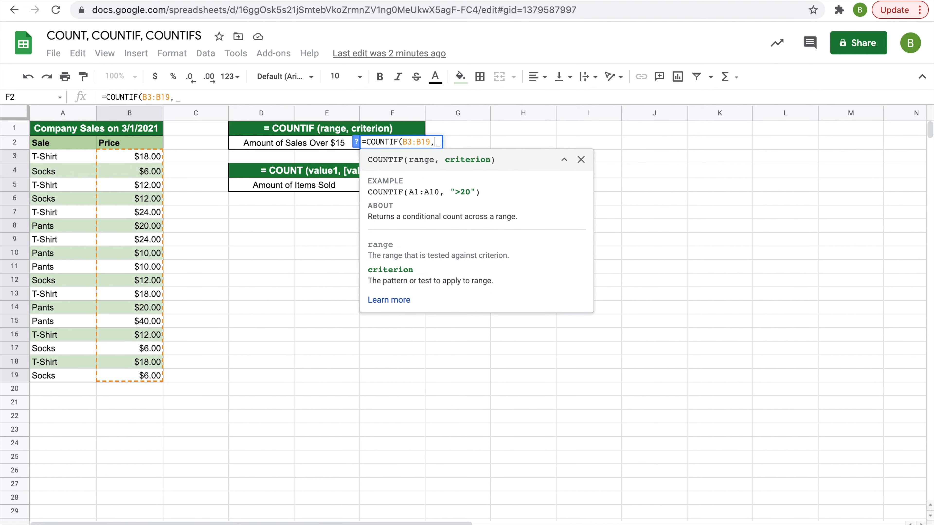
{"action": "type", "text": "\""}
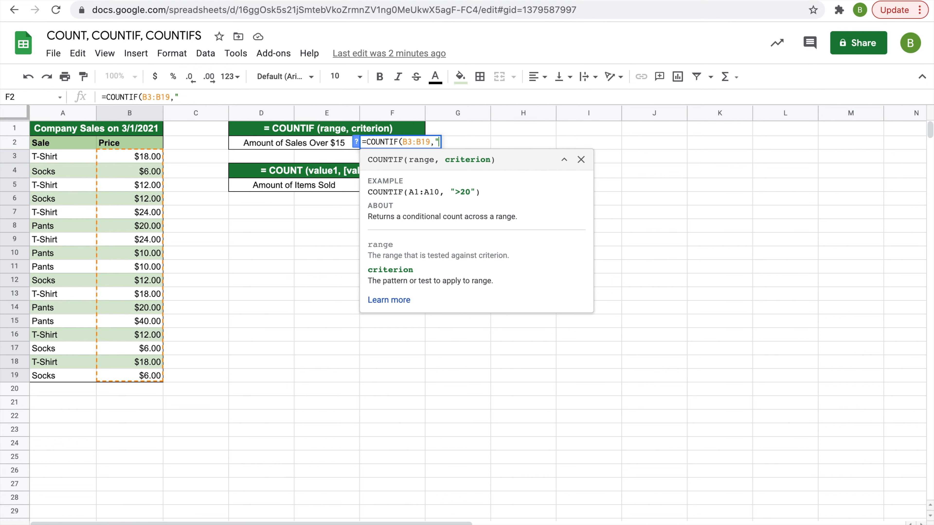
{"action": "type", "text": ">15\""}
{"action": "key", "text": "Return"}
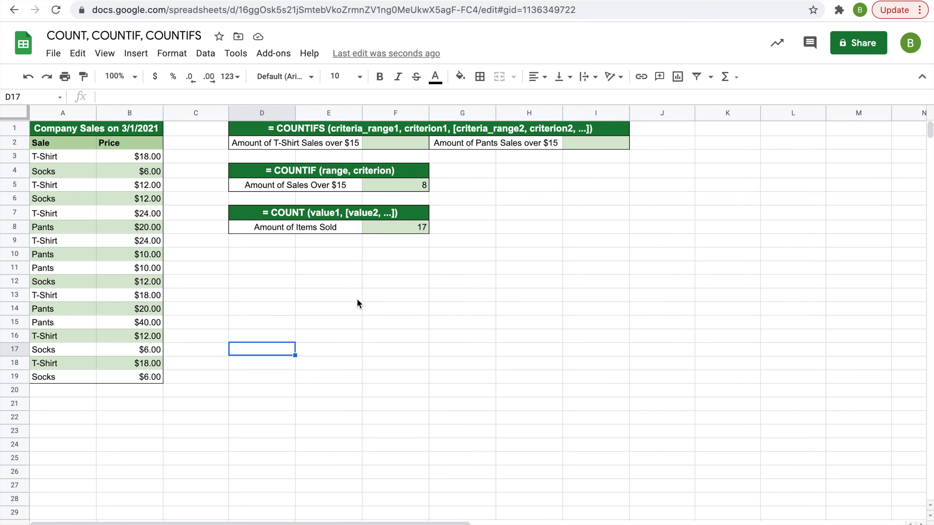
- Enter a COUNTIFS formula in F2 counting T-Shirt sales over $15, with B3:B19 matching ">15" and A3:A19 matching "T-Shirt"
{"action": "left_click_drag", "start_coordinate": [149, 157], "coordinate": [146, 379]}
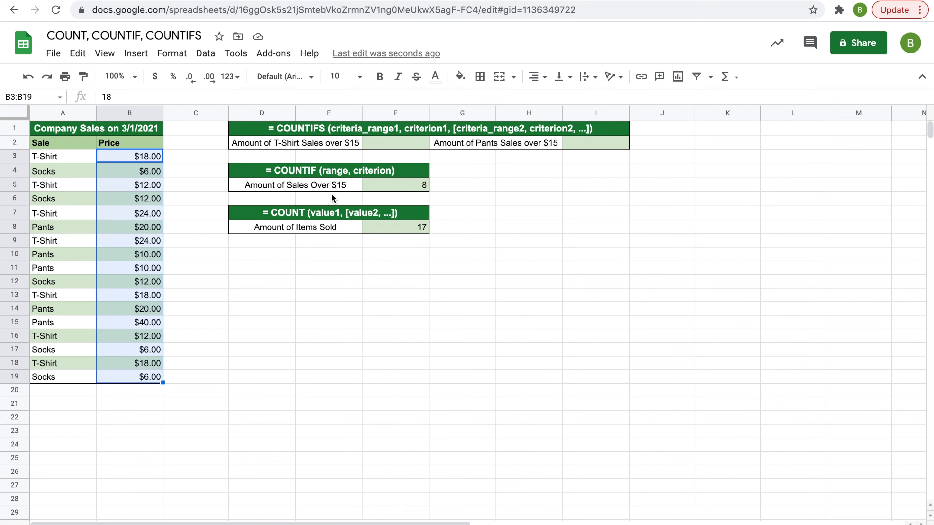
{"action": "left_click", "coordinate": [369, 147]}
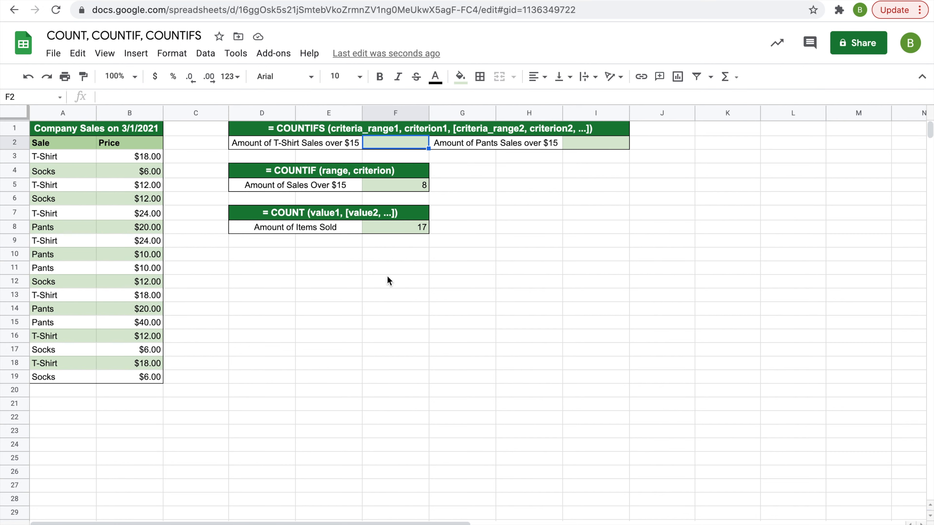
{"action": "type", "text": "="}
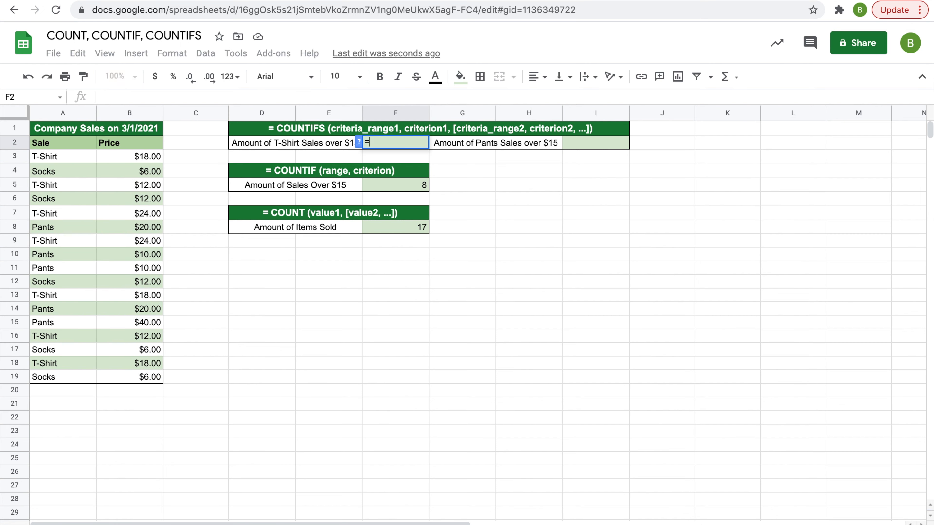
{"action": "type", "text": "COUN"}
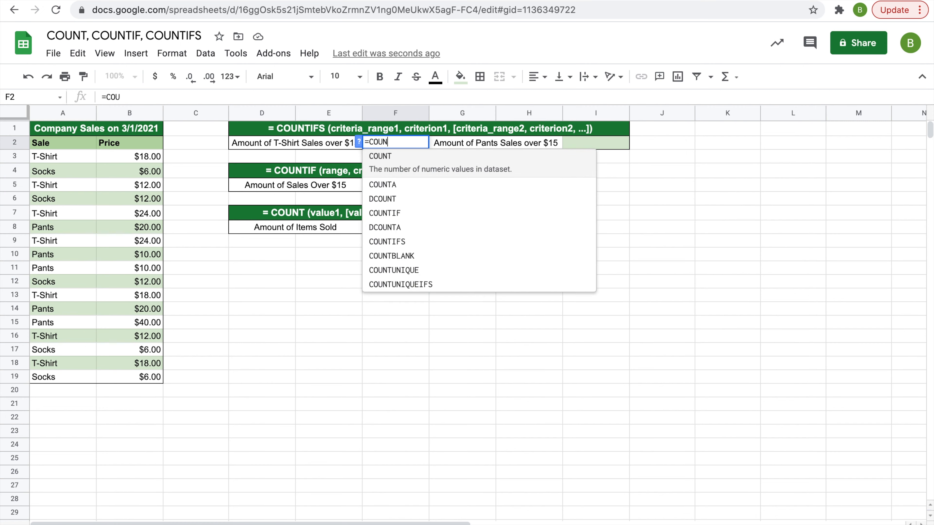
{"action": "type", "text": "TIFS("}
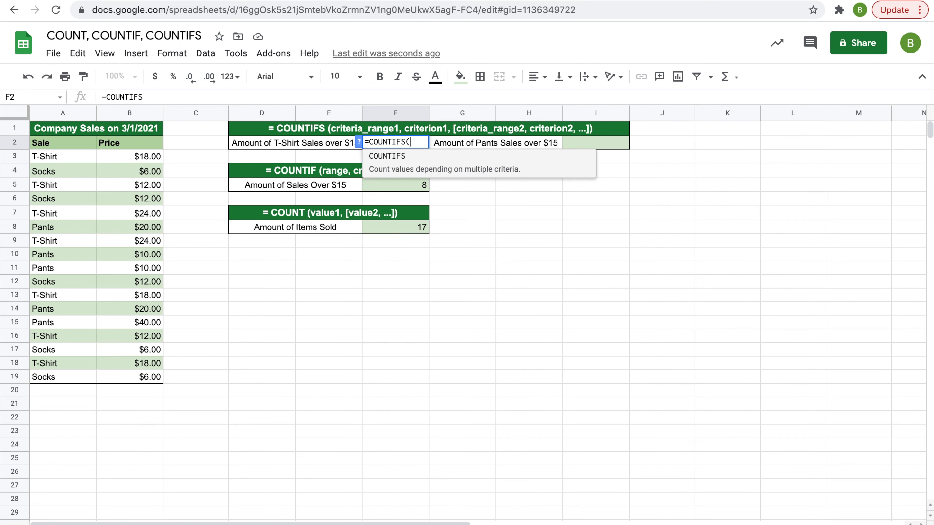
{"action": "left_click_drag", "start_coordinate": [144, 157], "coordinate": [150, 379]}
{"action": "type", "text": ", "}
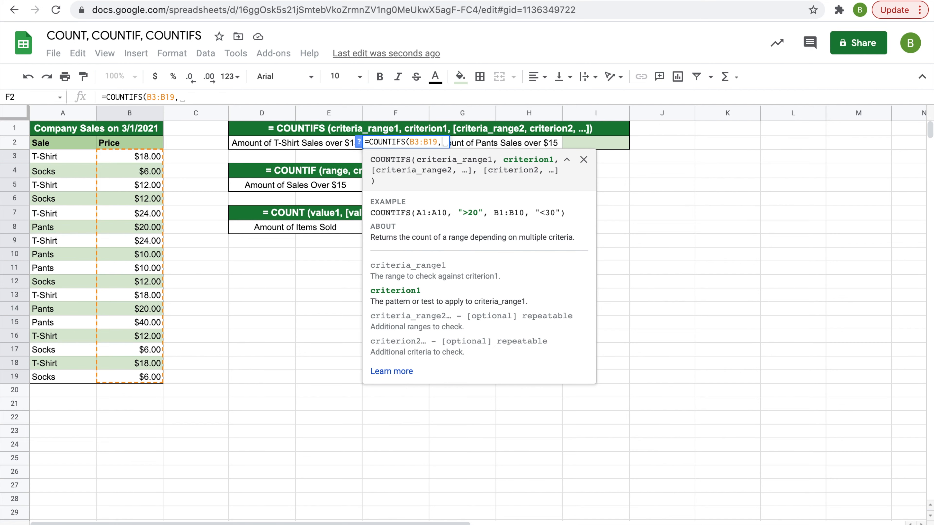
{"action": "type", "text": "\">15\""}
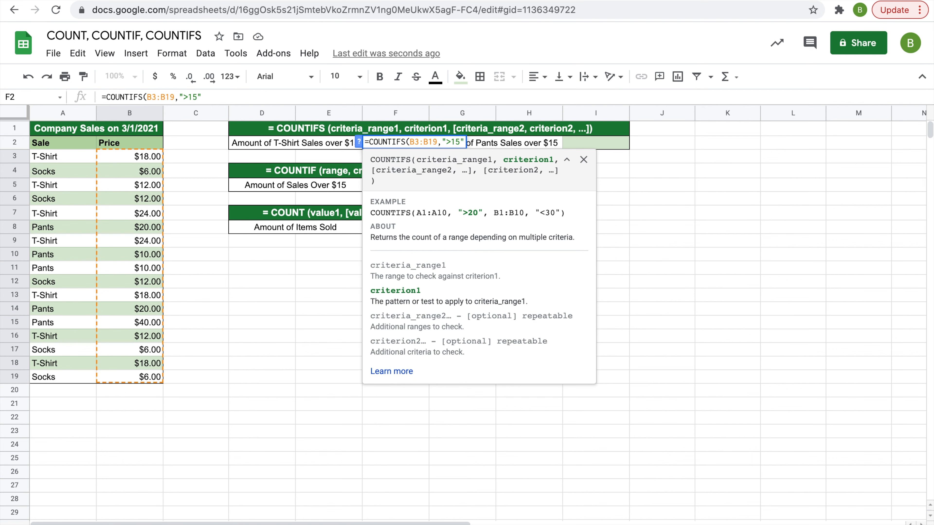
{"action": "type", "text": ","}
{"action": "left_click_drag", "start_coordinate": [65, 161], "coordinate": [69, 373]}
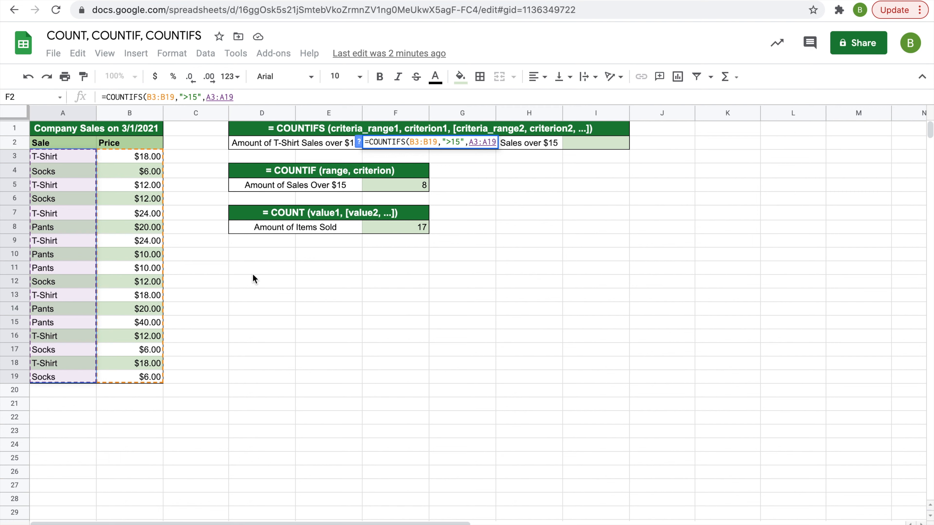
{"action": "type", "text": ","}
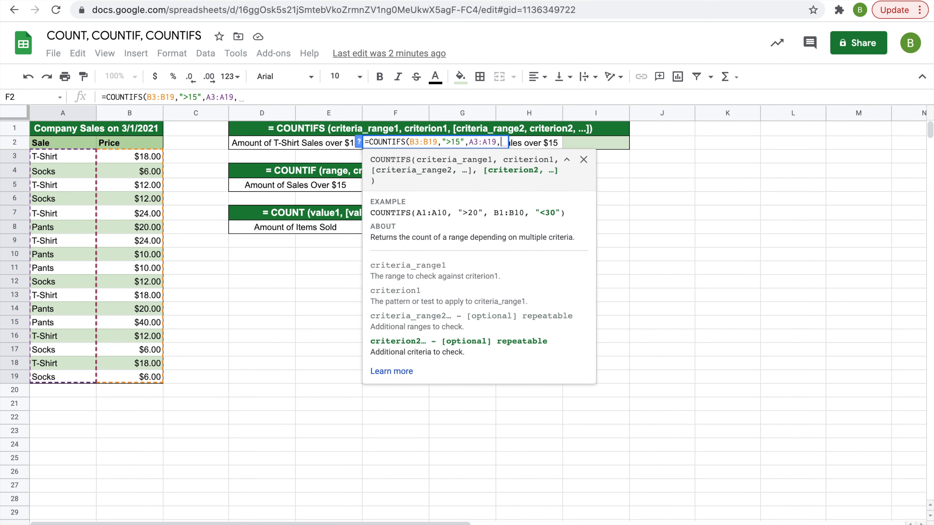
{"action": "type", "text": "\""}
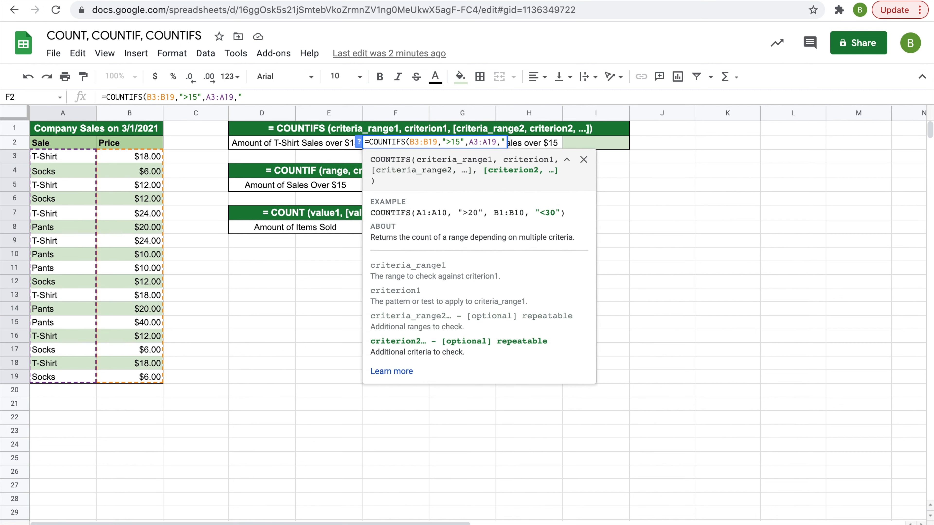
{"action": "type", "text": "T-Shirt\""}
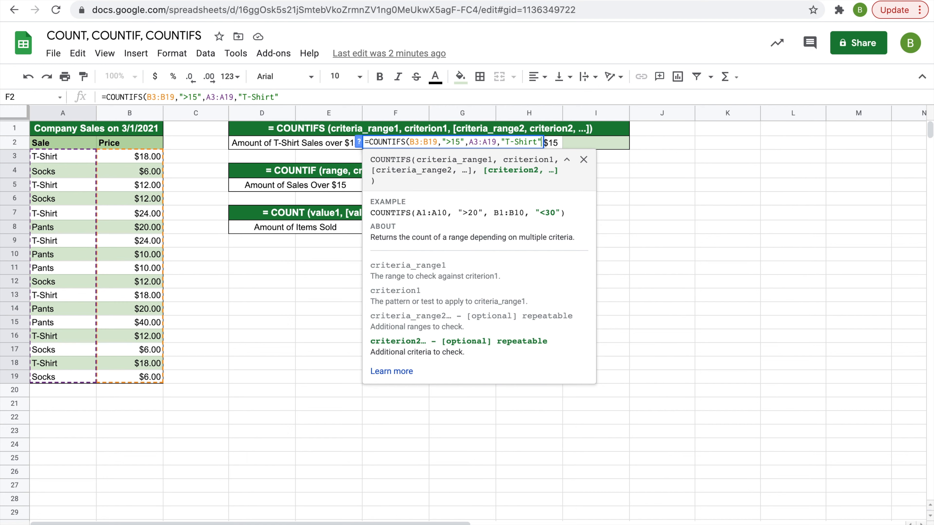
{"action": "key", "text": "Return"}
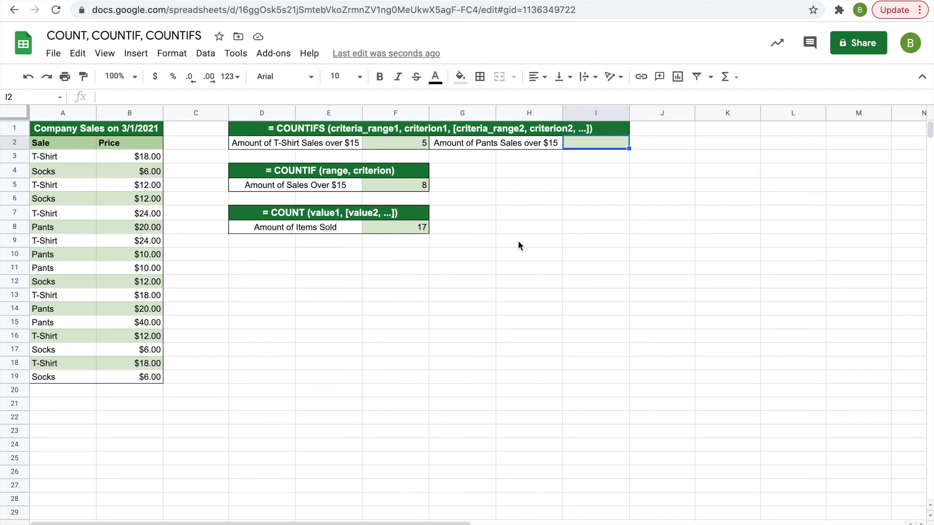
- Enter a COUNTIFS formula in I2 counting Pants sales over $15, with B3:B19 matching ">15" and A3:A19 matching "Pants"
{"action": "type", "text": "=COU"}
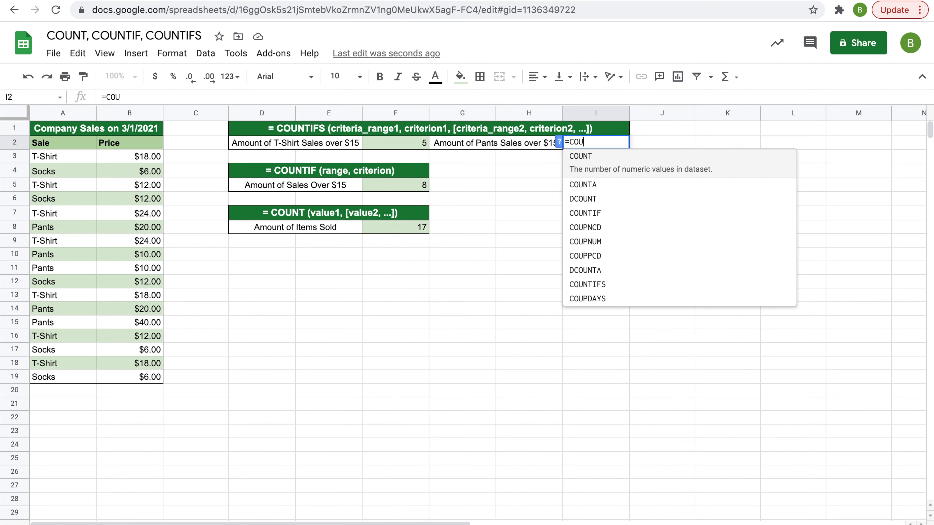
{"action": "type", "text": "NTIFS("}
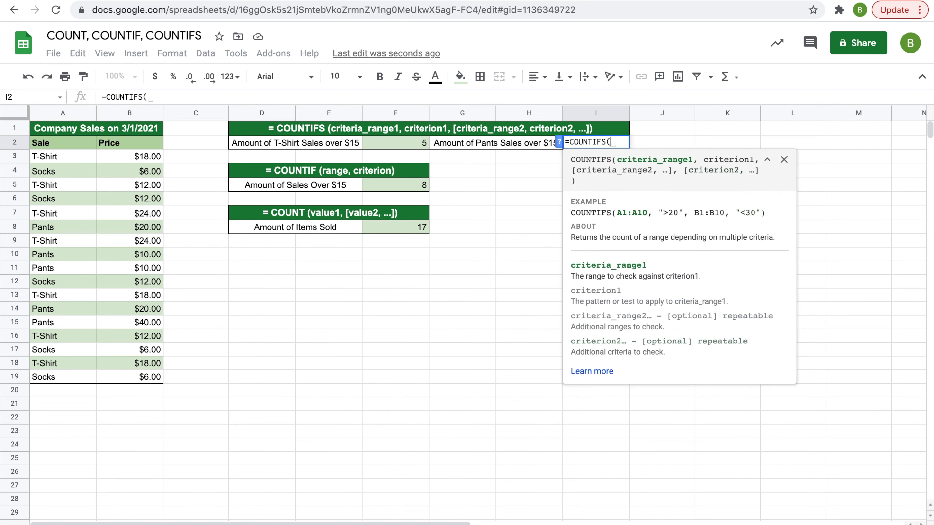
{"action": "left_click_drag", "start_coordinate": [148, 158], "coordinate": [146, 377]}
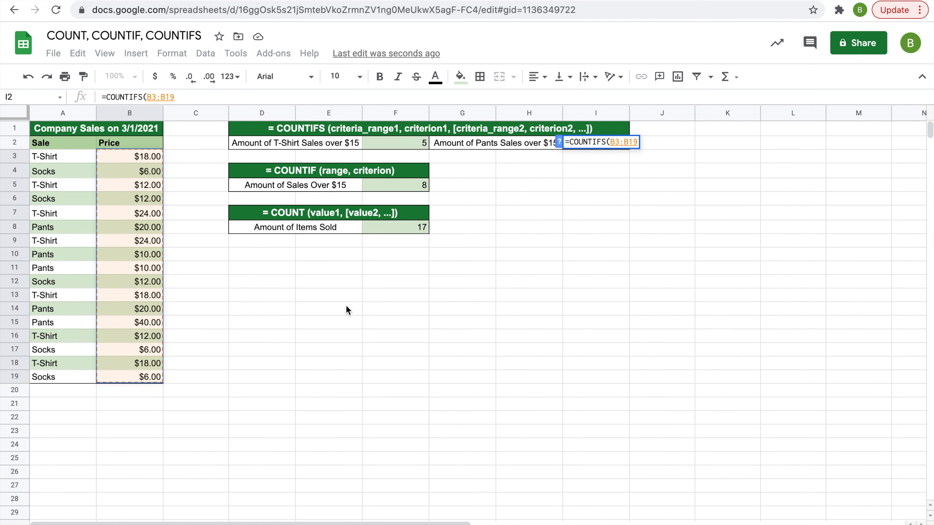
{"action": "type", "text": ","}
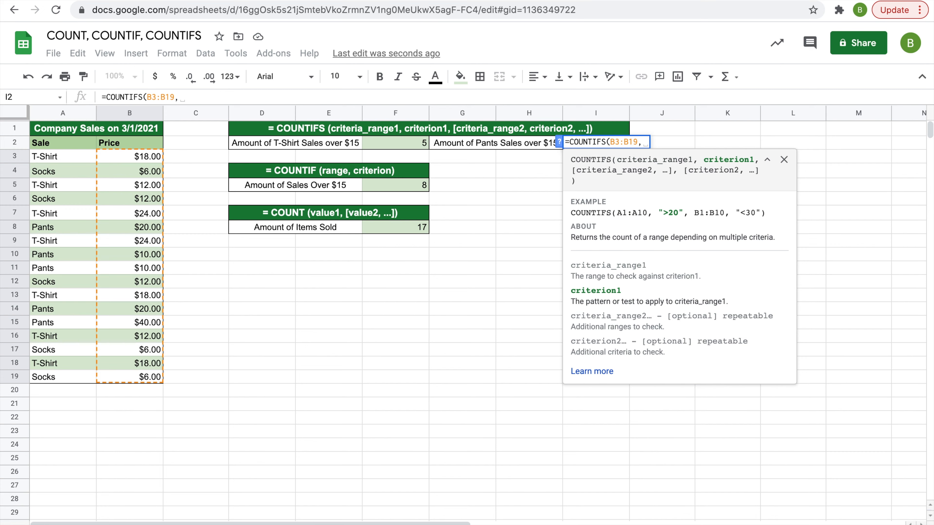
{"action": "type", "text": "\">15"}
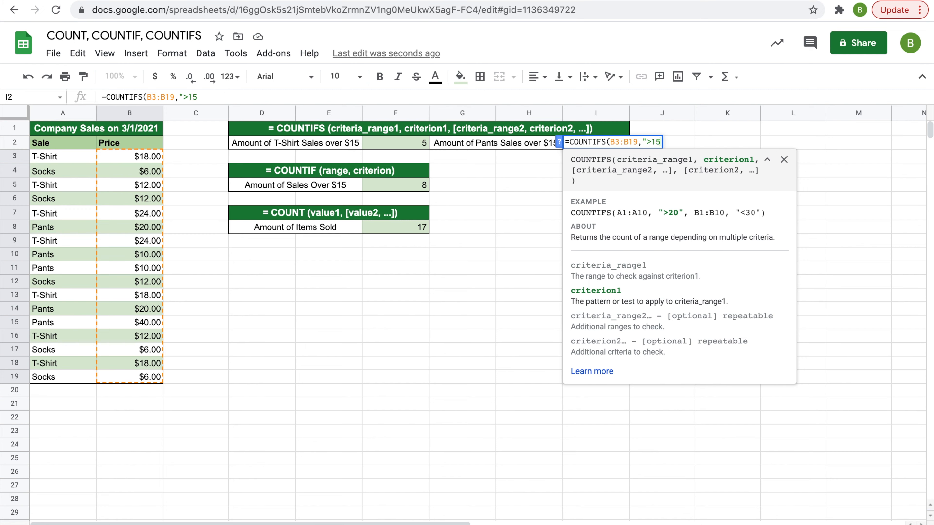
{"action": "type", "text": "\","}
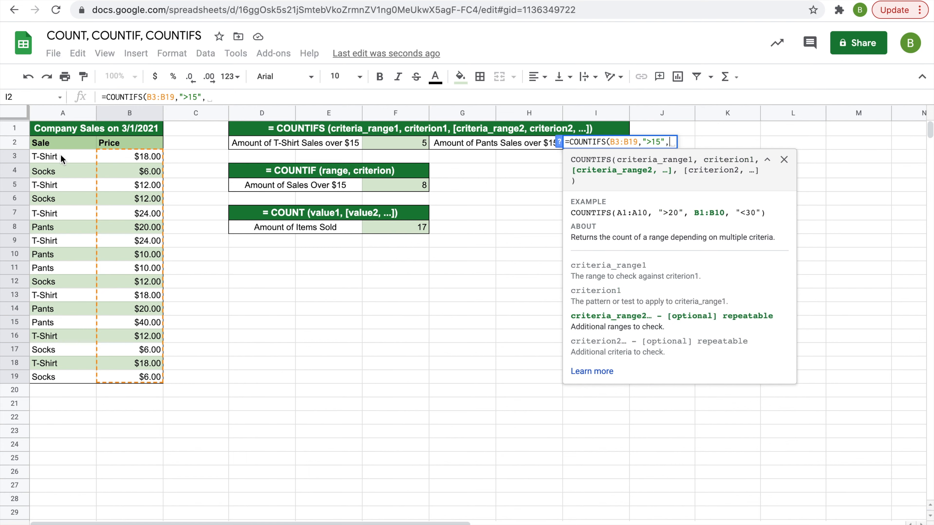
{"action": "left_click_drag", "start_coordinate": [60, 154], "coordinate": [65, 375]}
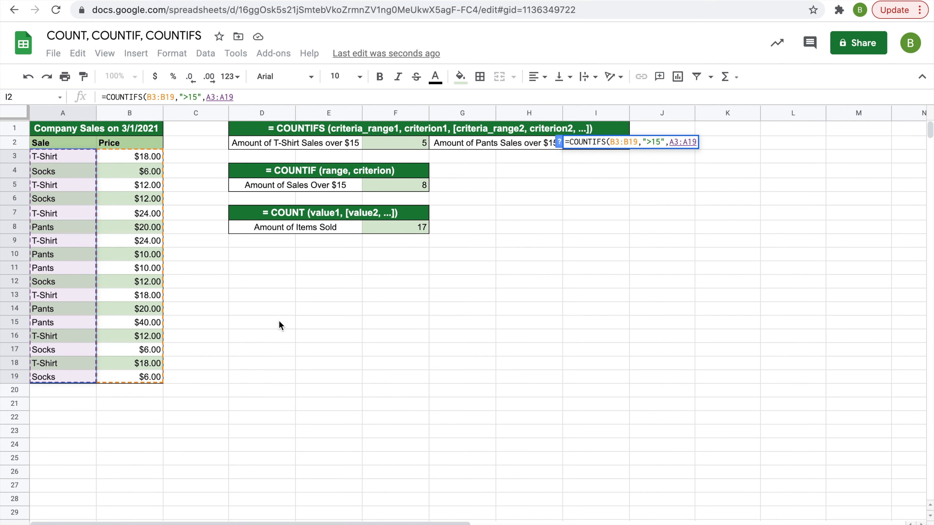
{"action": "type", "text": ","}
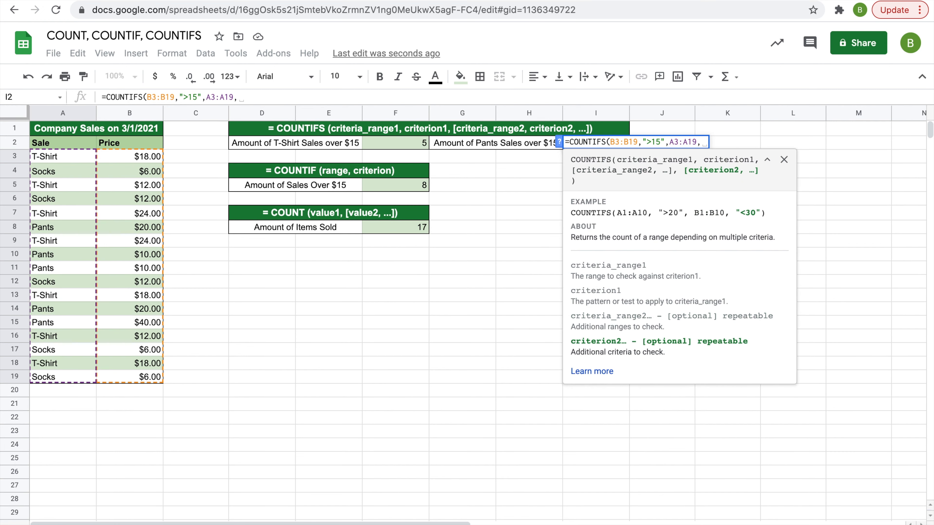
{"action": "type", "text": "\"Pants"}
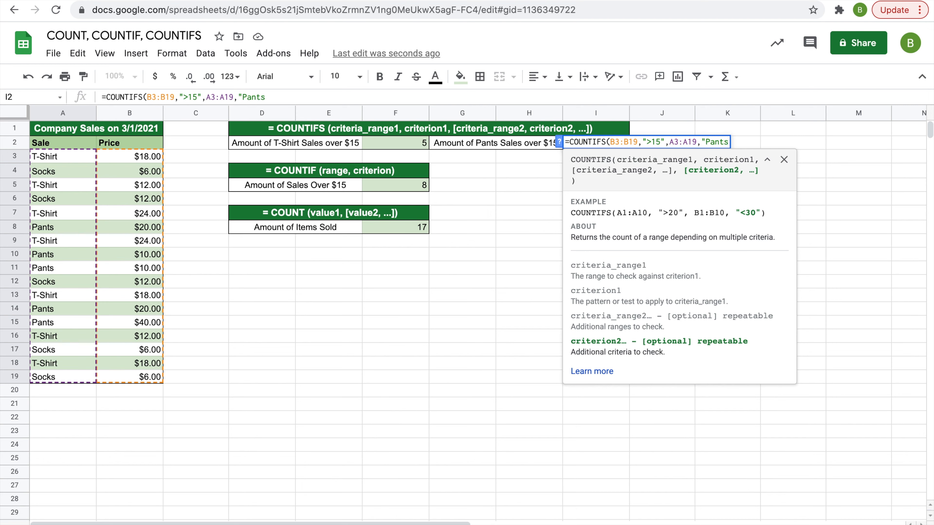
{"action": "type", "text": "\")"}
{"action": "key", "text": "Return"}
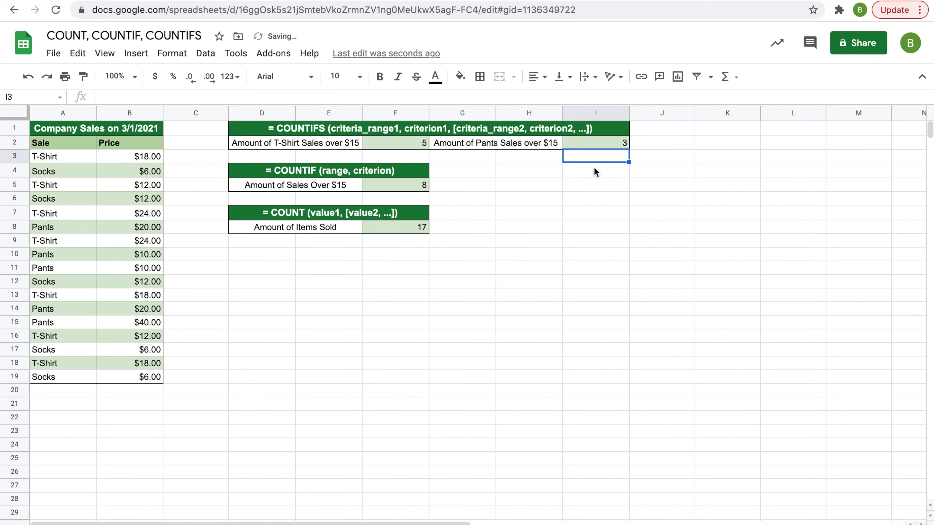
- Review the COUNTIFS formulas for Pants and T-Shirt sales and the COUNTIF formula for sales over $15
{"action": "left_click", "coordinate": [592, 139]}
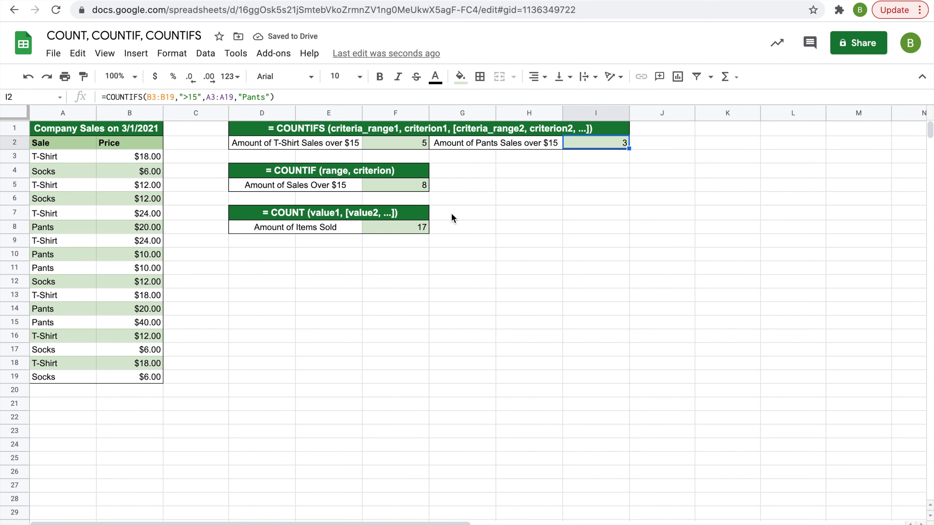
{"action": "left_click", "coordinate": [388, 144]}
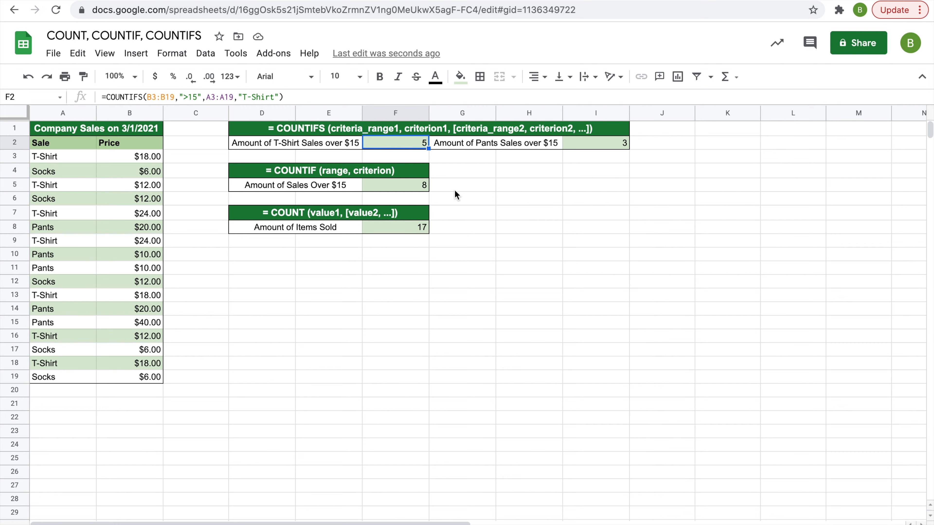
{"action": "left_click", "coordinate": [395, 181]}
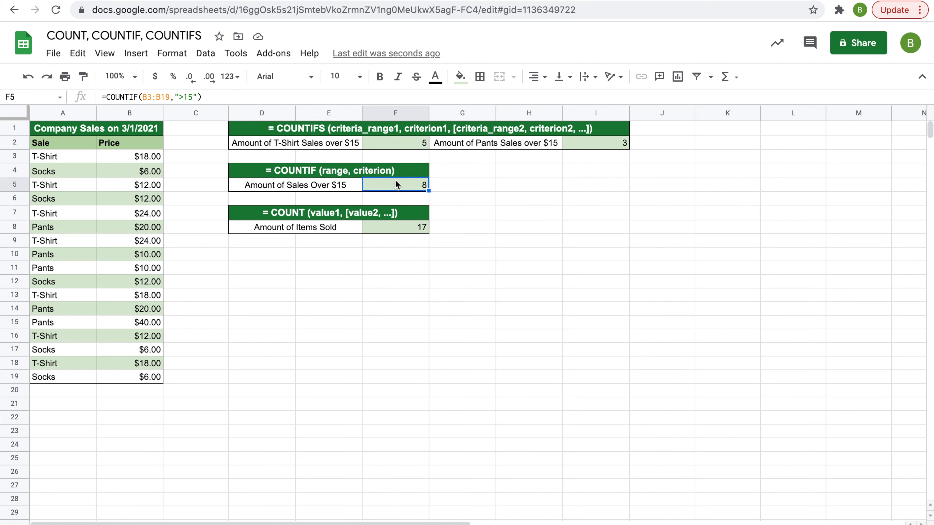
{"action": "left_click", "coordinate": [455, 190]}
{"action": "left_click", "coordinate": [524, 187]}
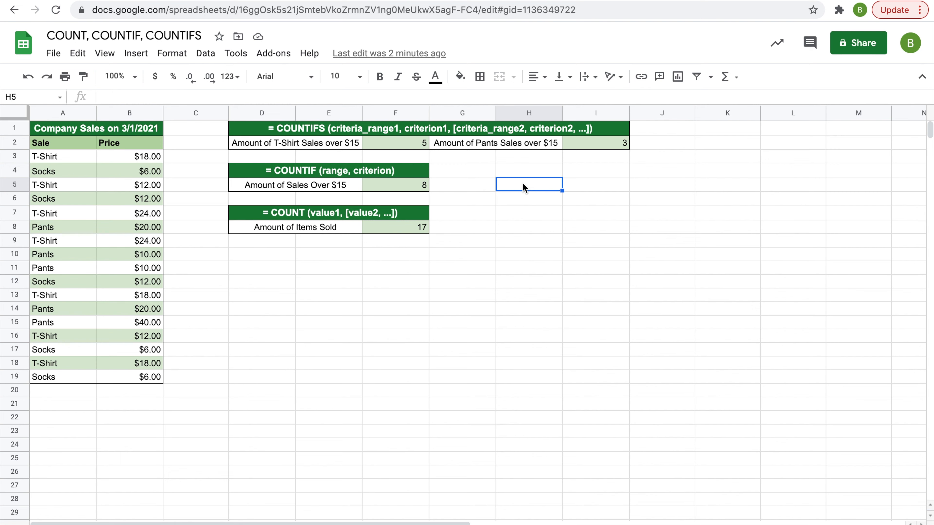